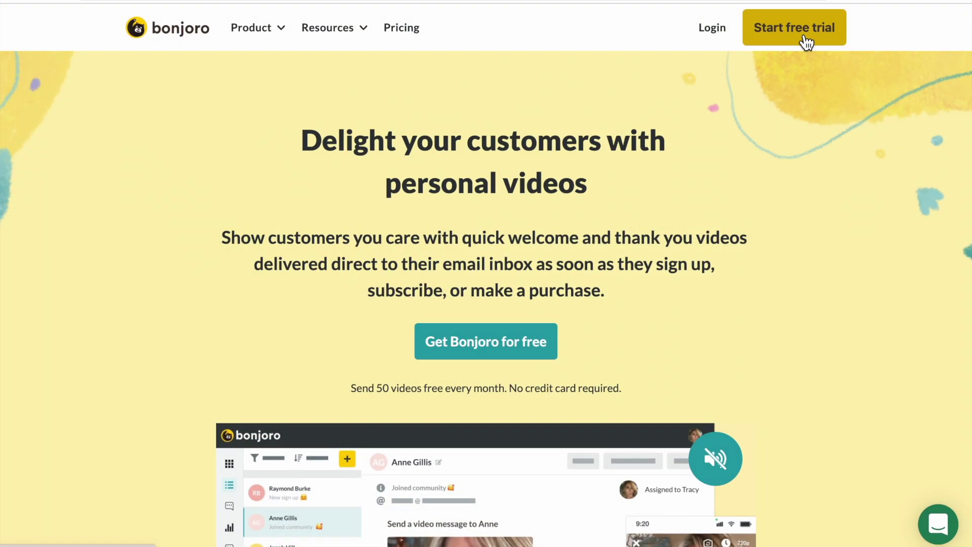
# Step: Open the free-trial sign-up form and enter first name, last name, work email and password
pyautogui.click(805, 30)
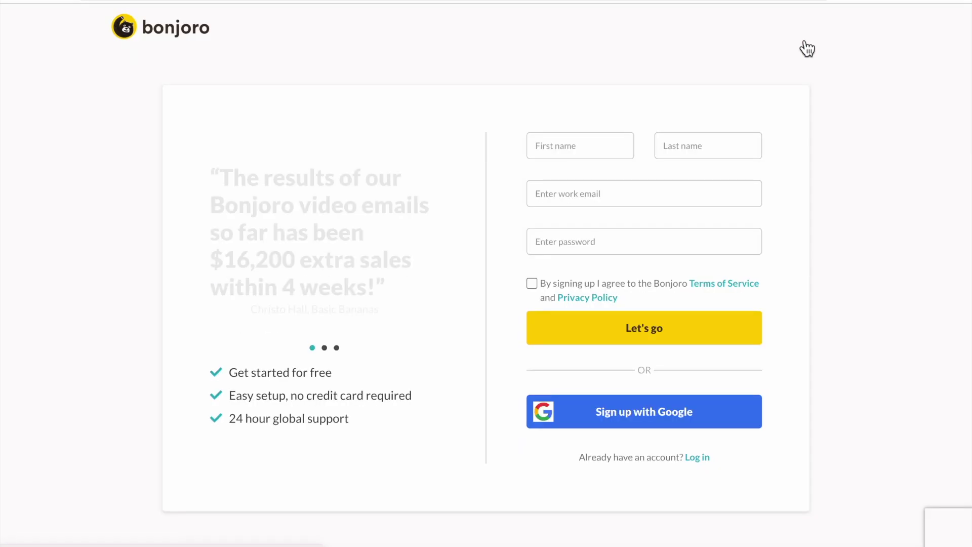
pyautogui.click(618, 146)
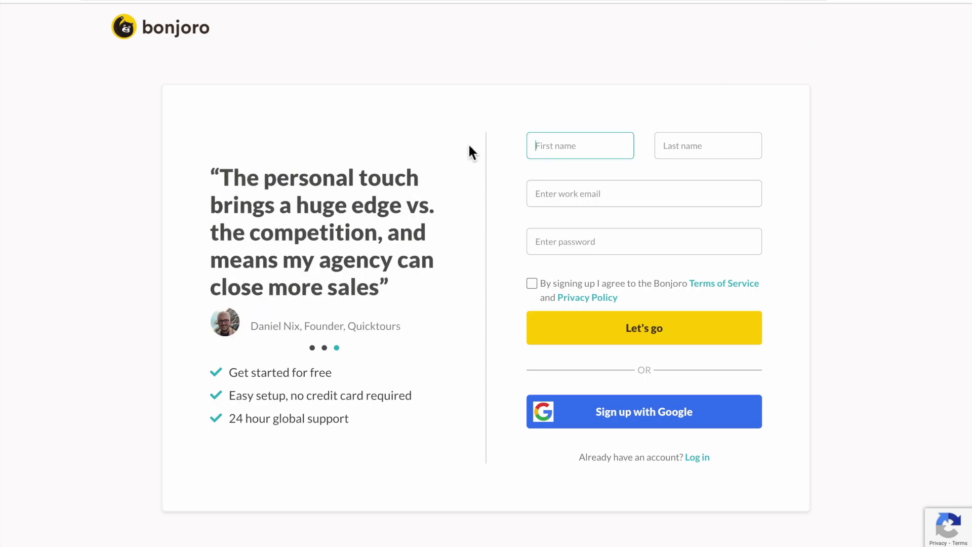
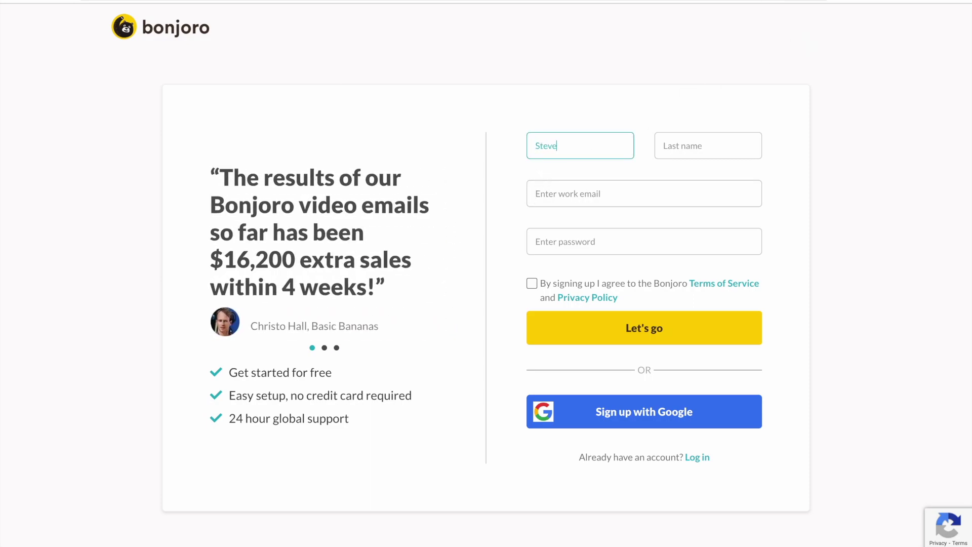
pyautogui.click(687, 159)
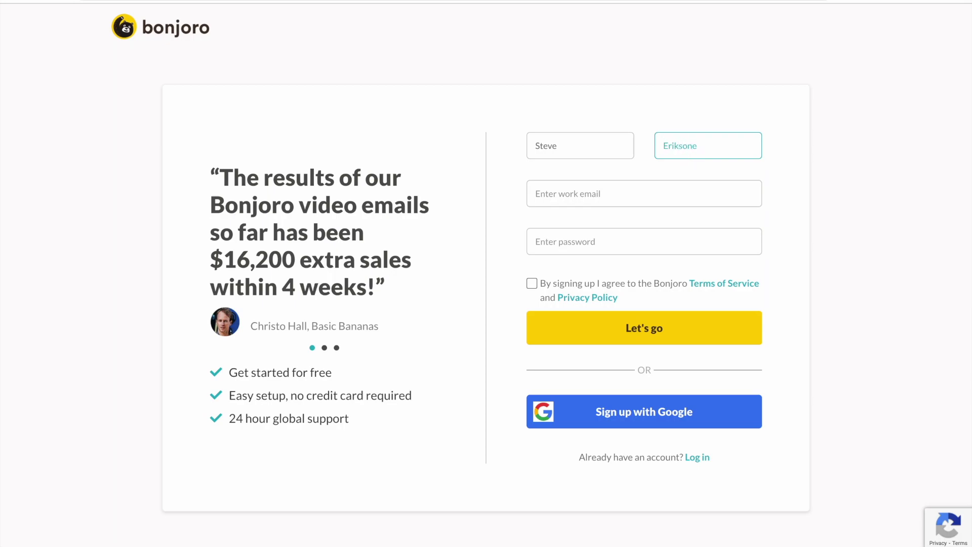
pyautogui.click(682, 189)
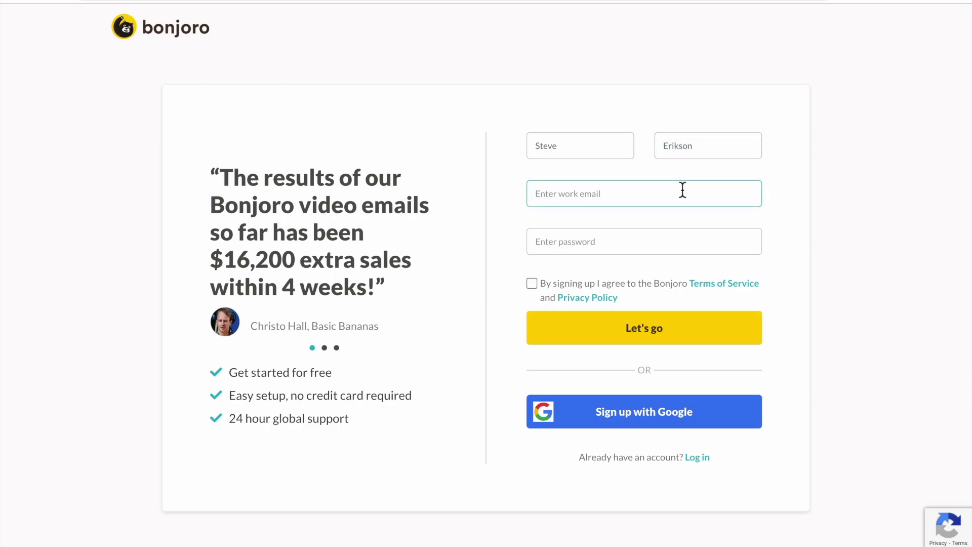
pyautogui.write('workemail')
pyautogui.click(663, 241)
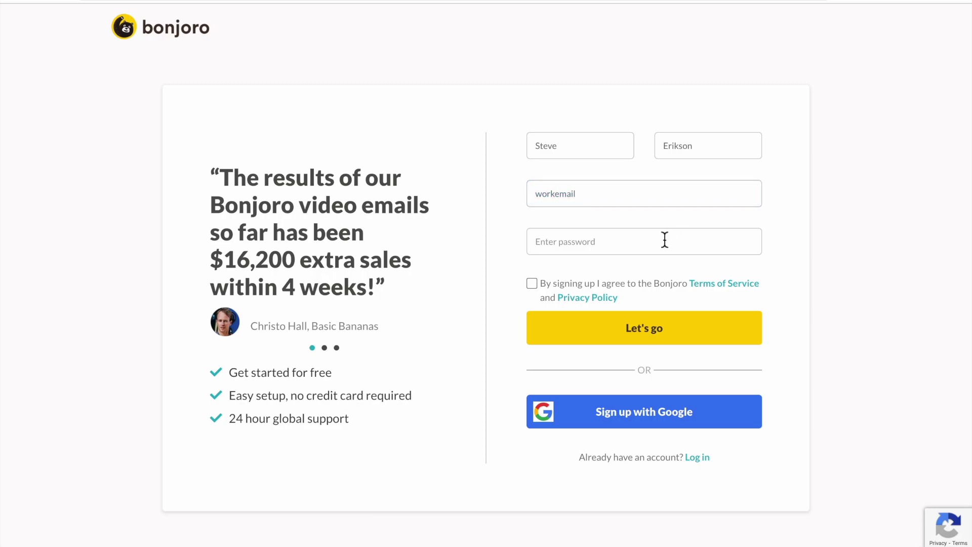
pyautogui.write('•••••••••')
pyautogui.click(799, 239)
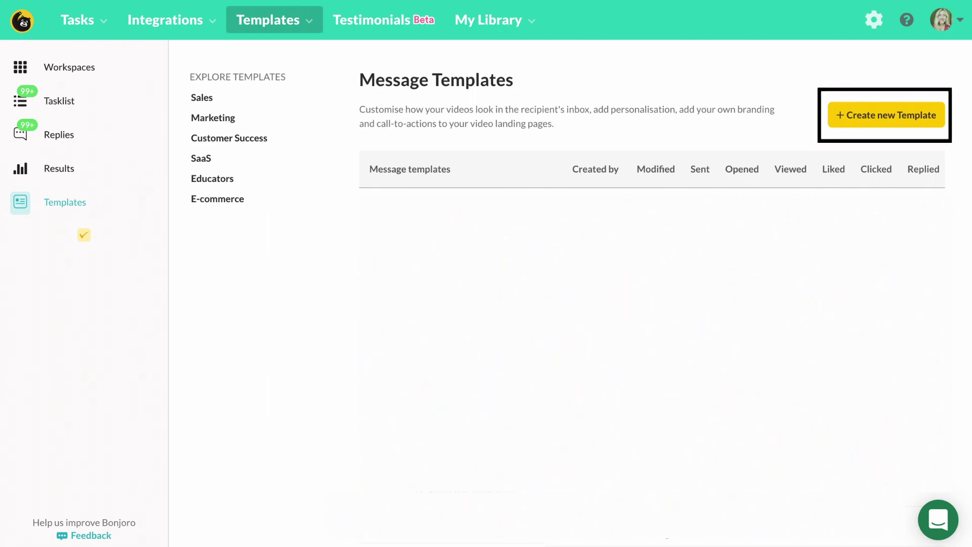
# Step: Create a Next Gen Template and preview its Message Content as an inbox email
pyautogui.click(886, 115)
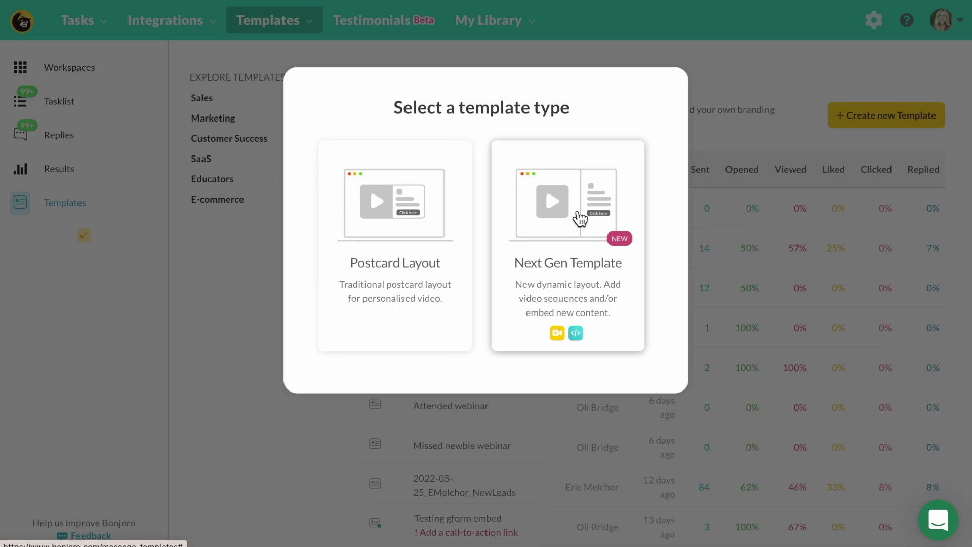
pyautogui.click(580, 219)
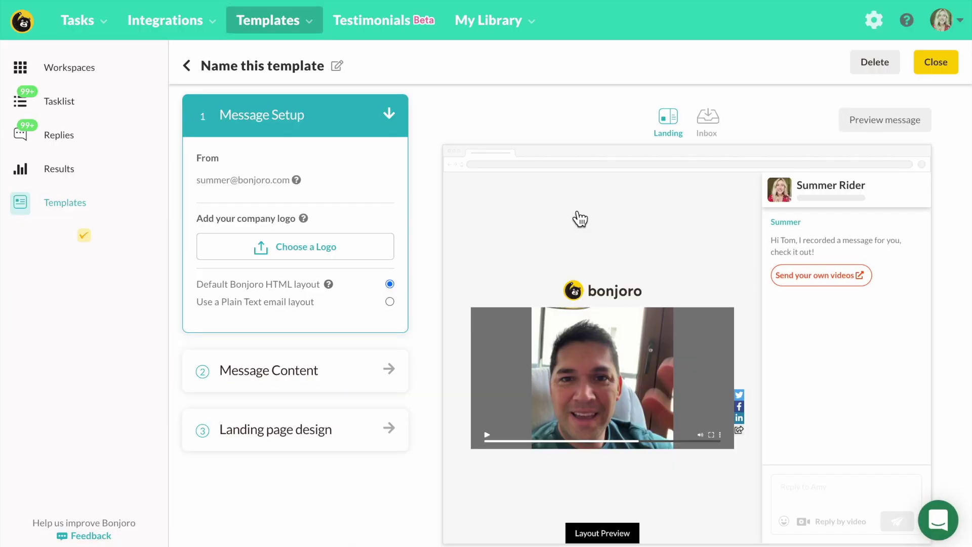
pyautogui.click(299, 371)
pyautogui.scroll(-1, 308, 319)
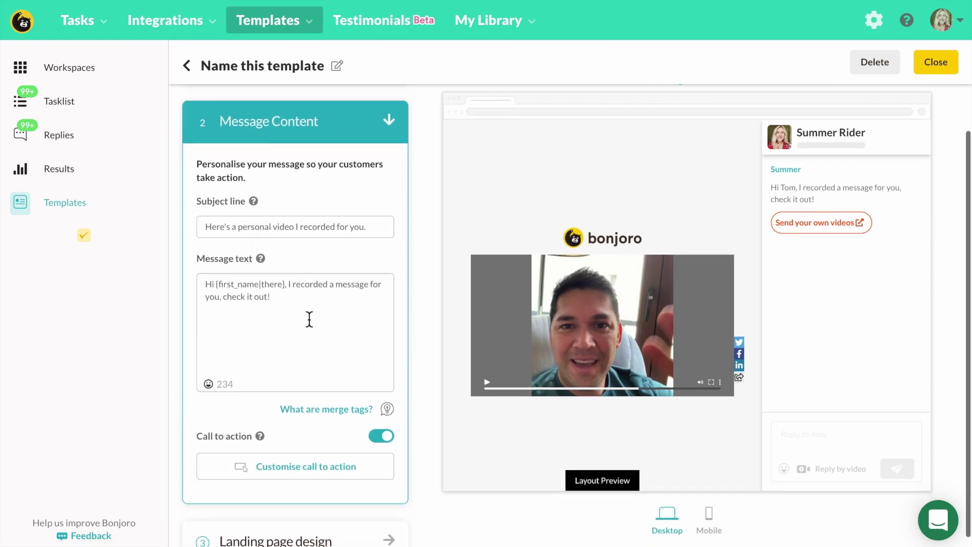
pyautogui.scroll(1, 308, 319)
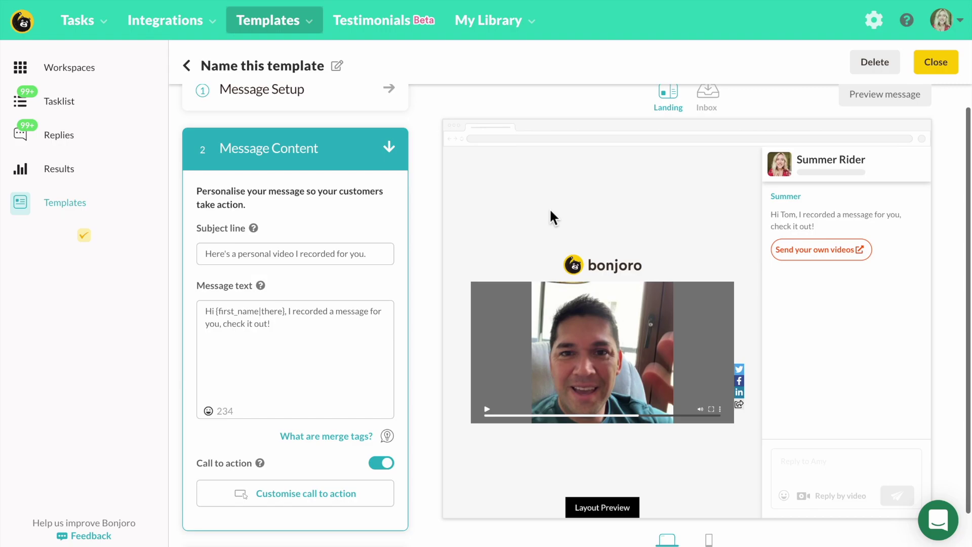
pyautogui.click(721, 104)
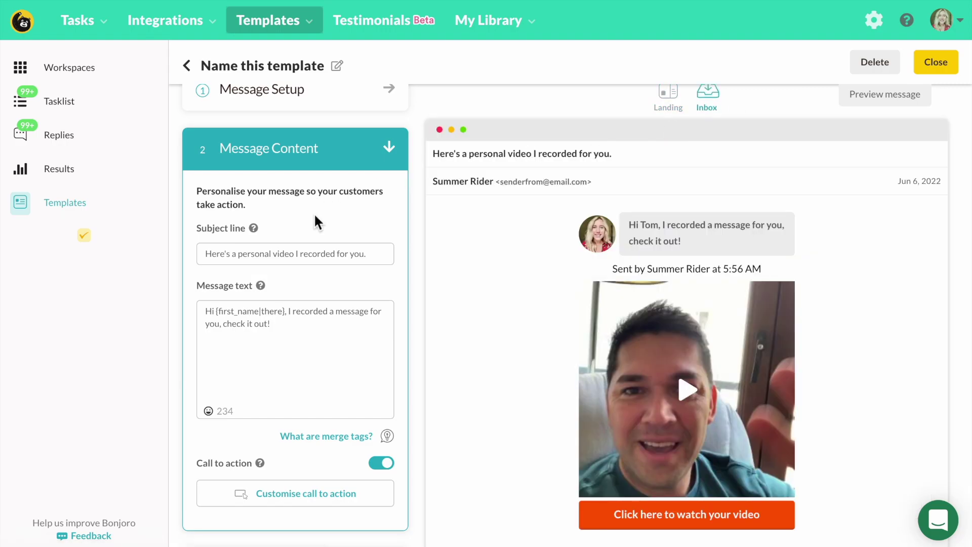
# Step: Change the subject line to 'A personal video from sunny California!'
pyautogui.click(366, 259)
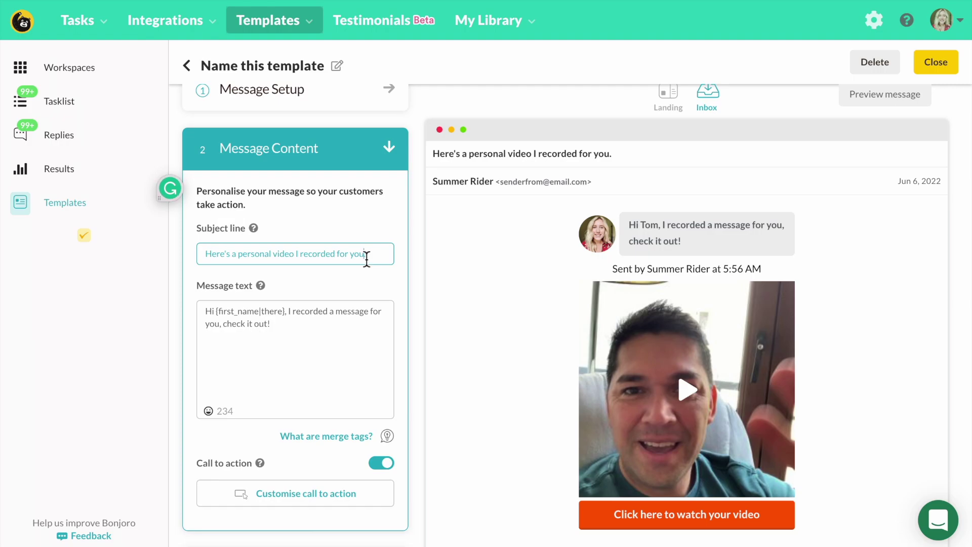
pyautogui.tripleClick(366, 258)
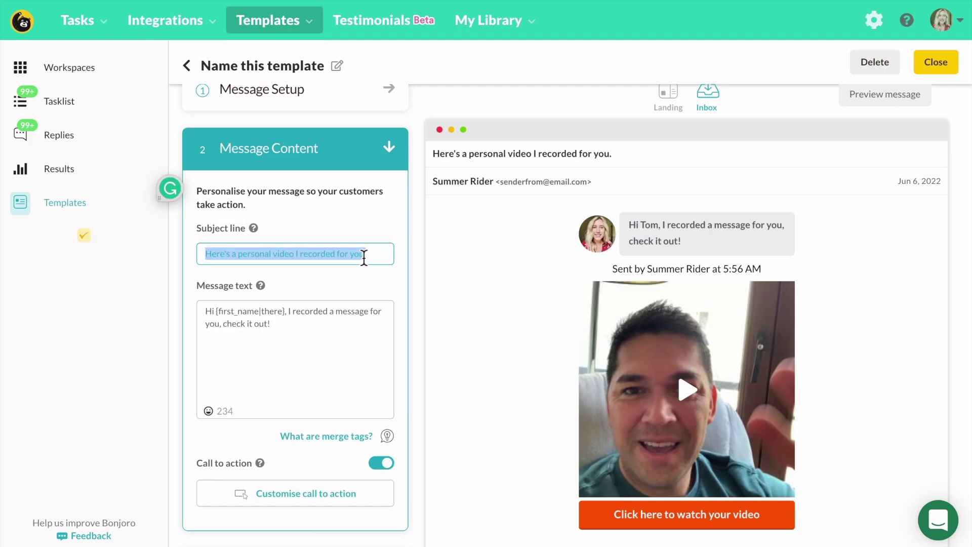
pyautogui.write('A person')
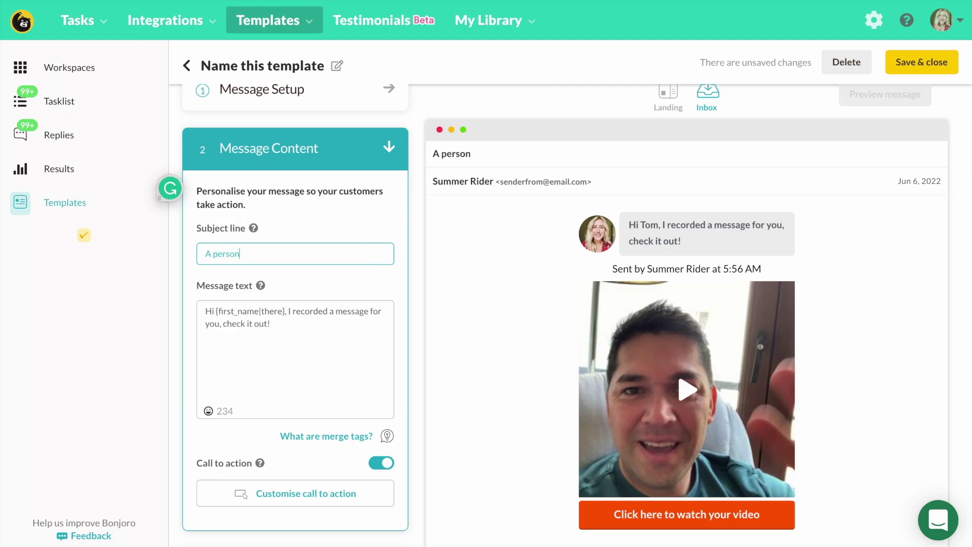
pyautogui.write('al video fro')
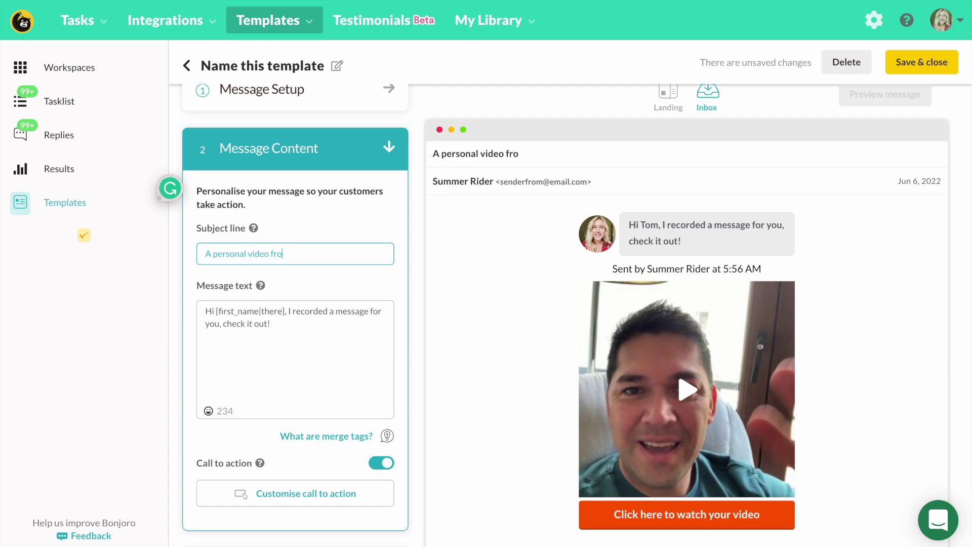
pyautogui.write('m sunny California')
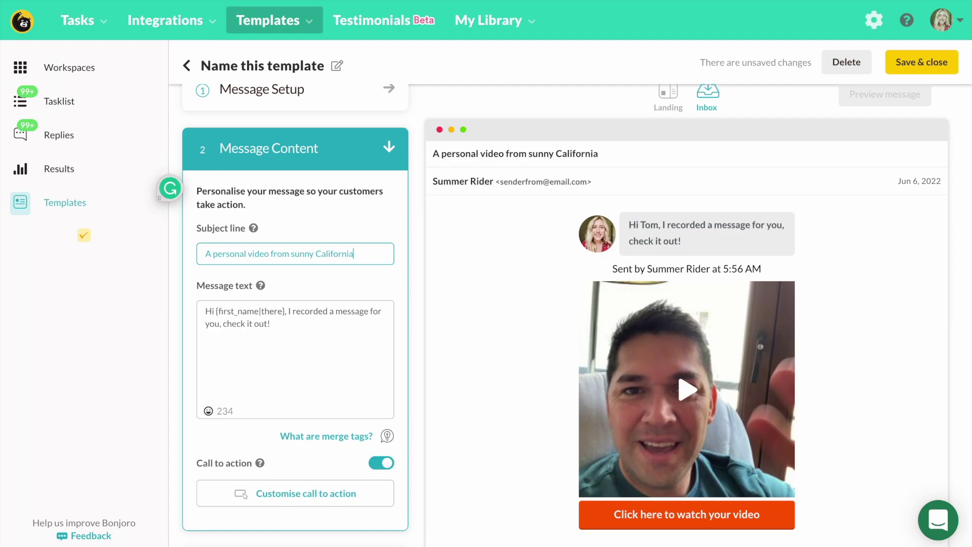
pyautogui.write('!')
# Step: Replace the message after the greeting with a thank-you and personal welcome to the Bonjoro family
pyautogui.click(281, 326)
pyautogui.moveTo(293, 325); pyautogui.dragTo(286, 311)
pyautogui.press('BackSpace')
pyautogui.write('thank you for ')
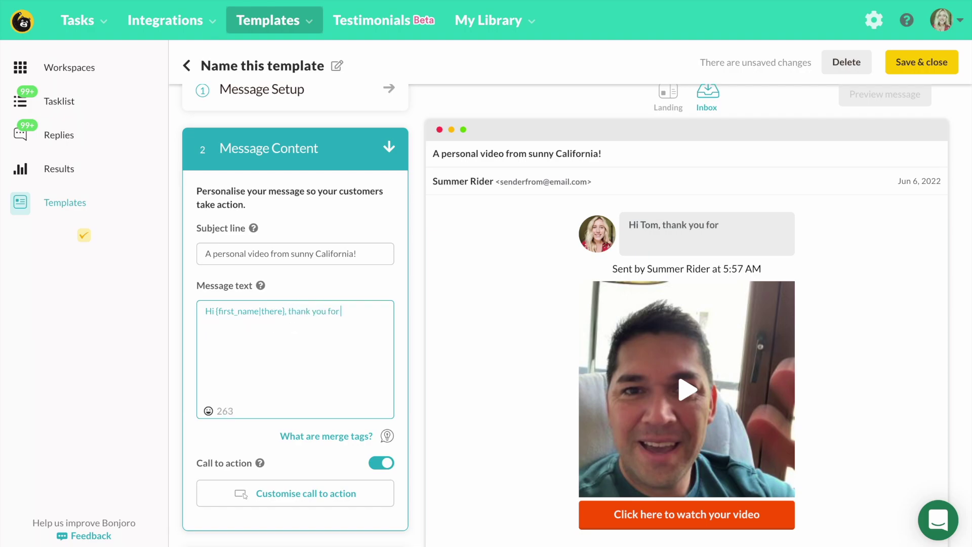
pyautogui.write('joining the Bonjoro family')
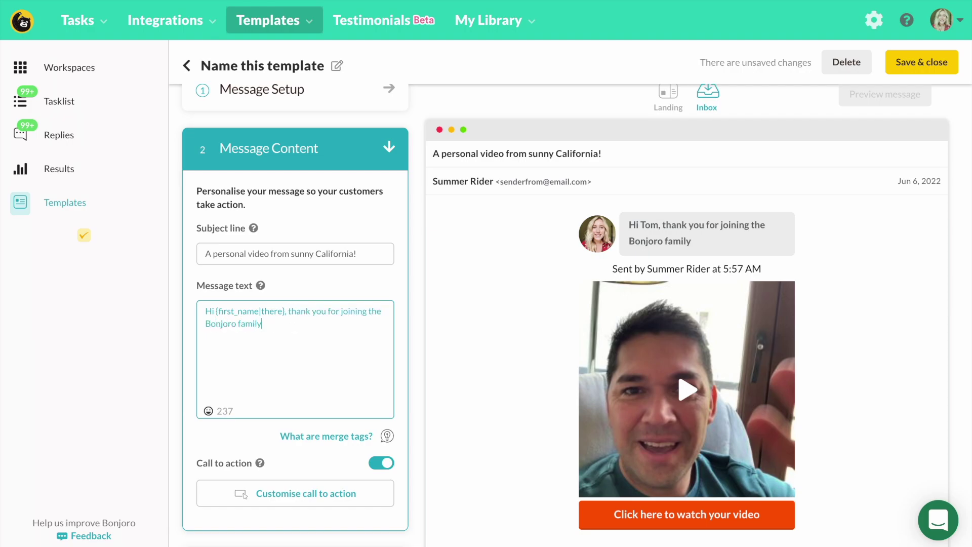
pyautogui.write('! I wanted to say welcome in person and')
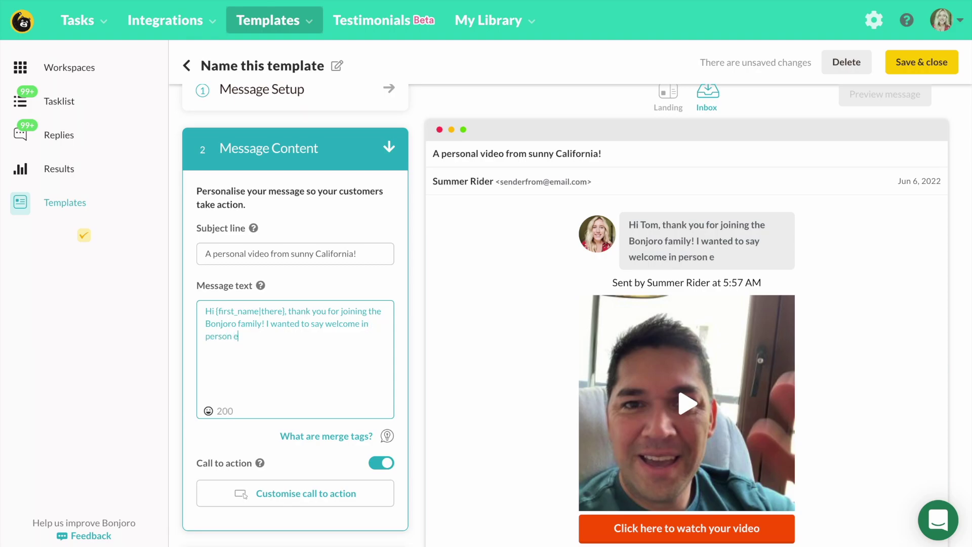
pyautogui.write(' invite you to hop on a')
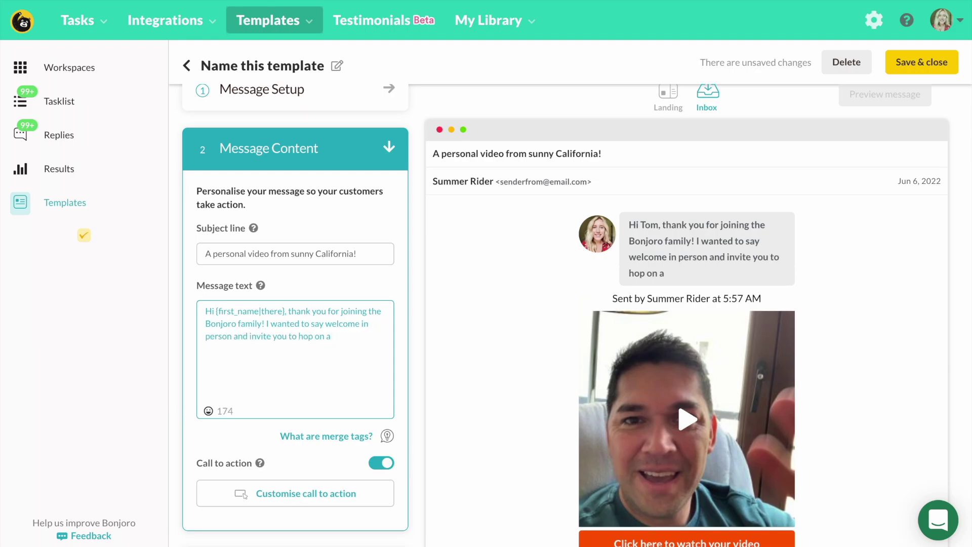
pyautogui.write(' quick call to make sure you get t')
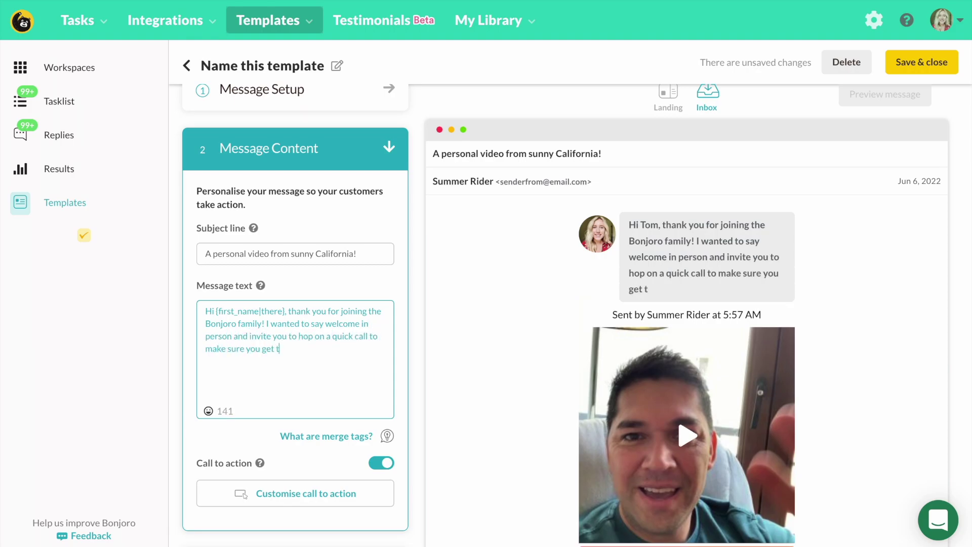
pyautogui.write('he most out of Bonjoro')
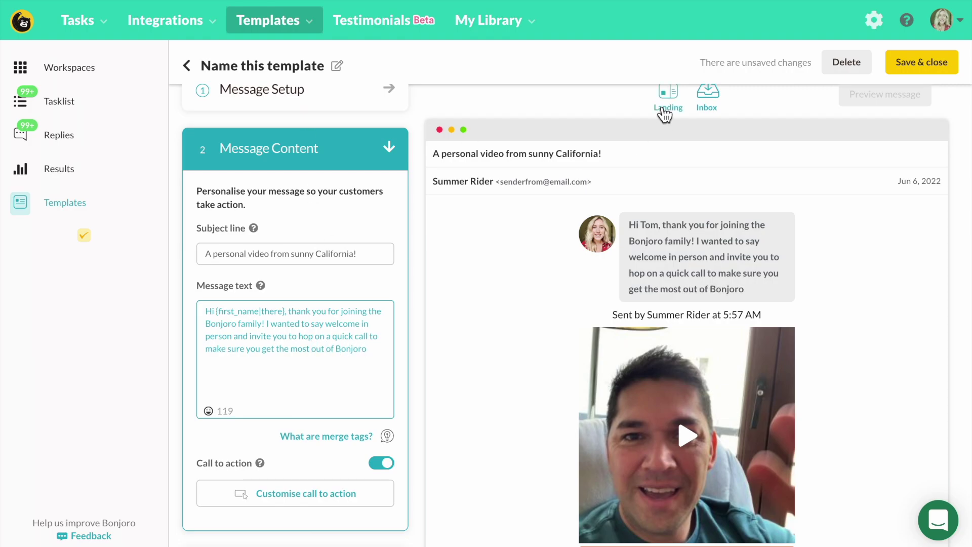
pyautogui.click(663, 109)
pyautogui.write('from the start!')
# Step: In the landing page design, add an embed block with the pasted Calendly link
pyautogui.scroll(-1, 365, 456)
pyautogui.click(358, 521)
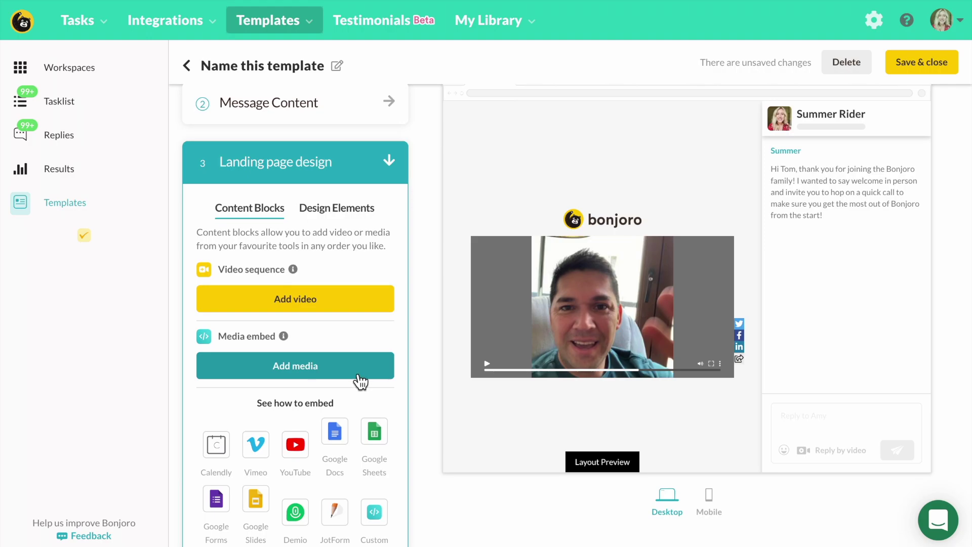
pyautogui.click(354, 372)
pyautogui.write('https://calendly.com/summerbonjoro/30min')
# Step: Insert the Calendly embed block, save the template and begin a new workflow
pyautogui.click(588, 246)
pyautogui.click(921, 62)
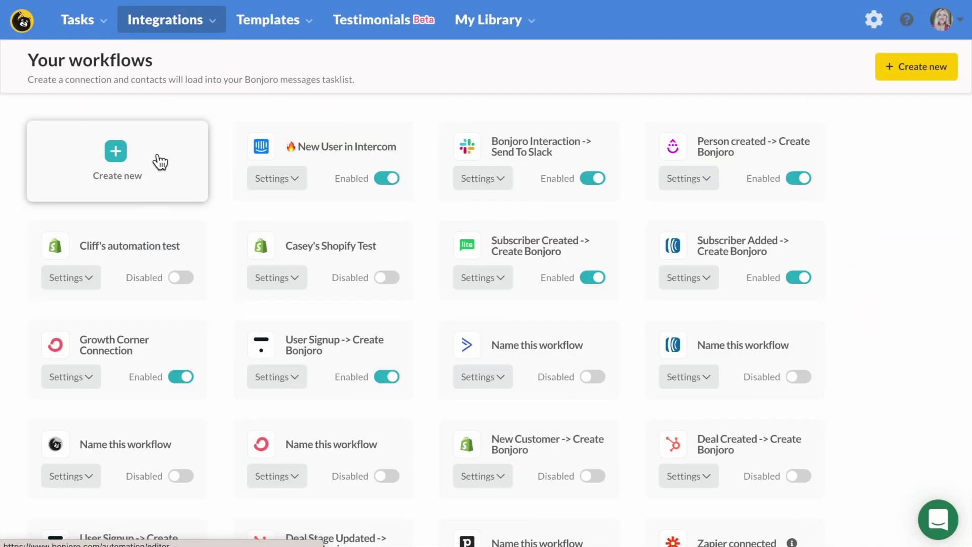
pyautogui.click(127, 162)
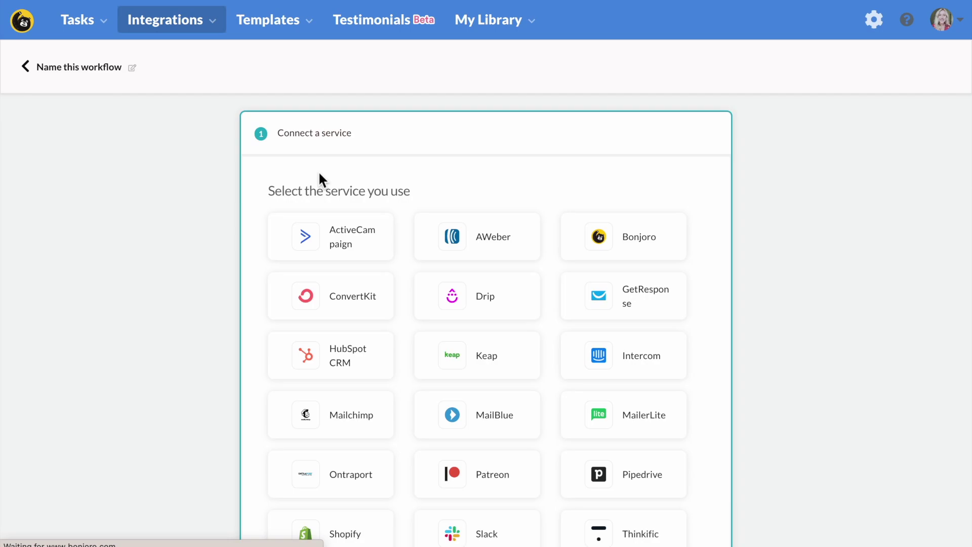
# Step: Set the workflow trigger to Intercom's New User using the existing Intercom account
pyautogui.scroll(-3, 606, 206)
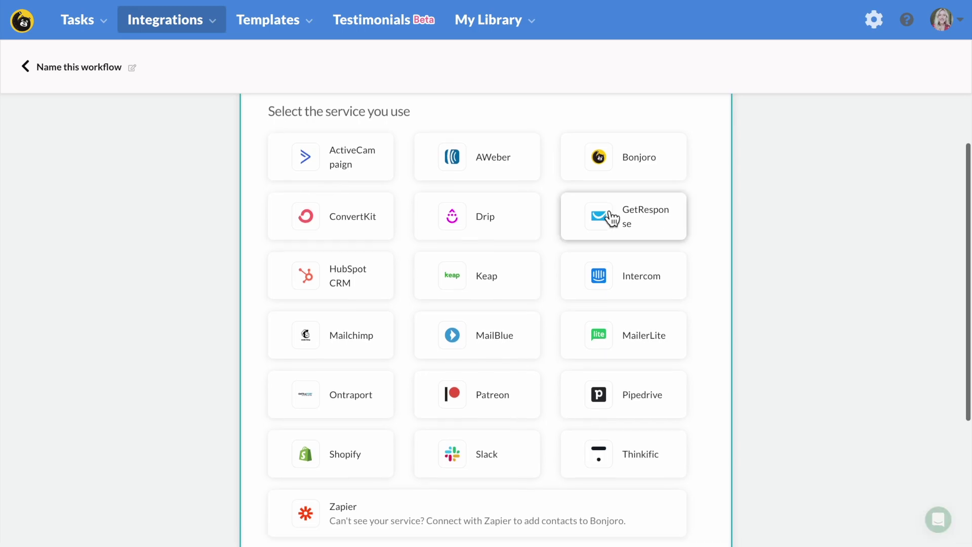
pyautogui.click(630, 286)
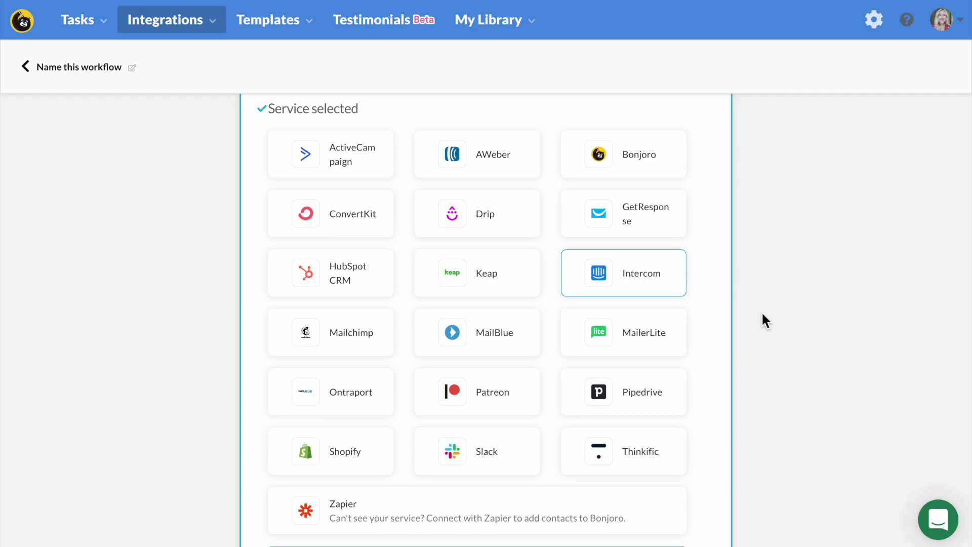
pyautogui.scroll(-2, 761, 310)
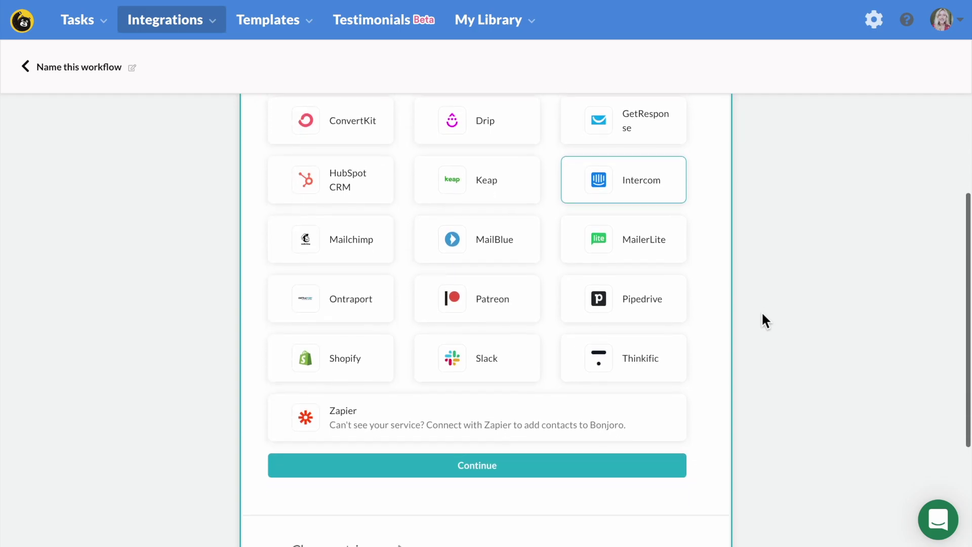
pyautogui.click(641, 472)
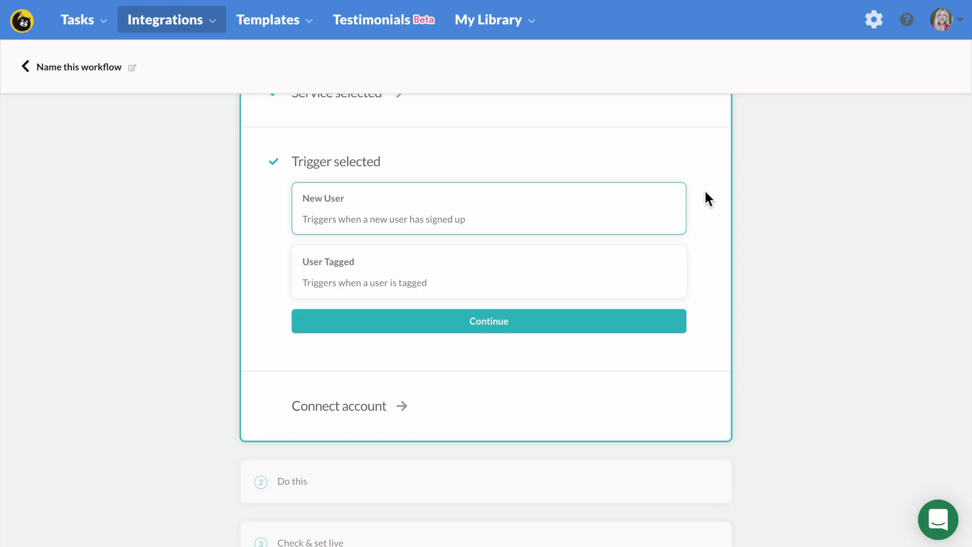
pyautogui.click(598, 331)
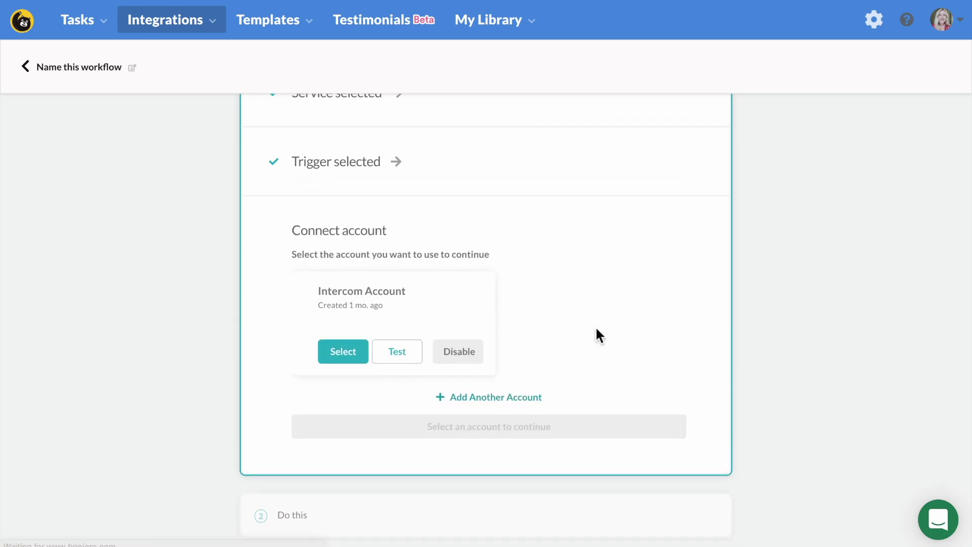
pyautogui.click(656, 375)
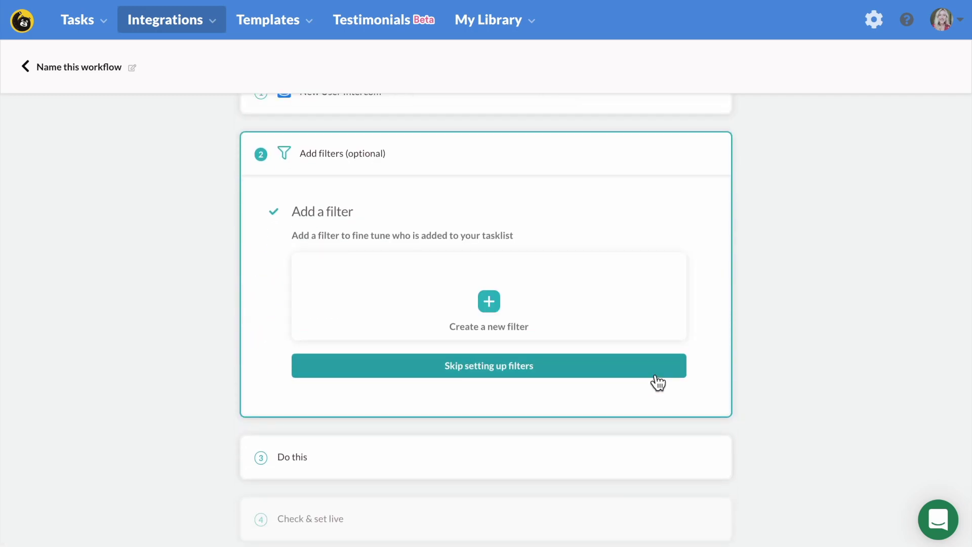
# Step: Add a blank 'Only continue if' filter and browse its Choose field list without selecting one
pyautogui.click(549, 316)
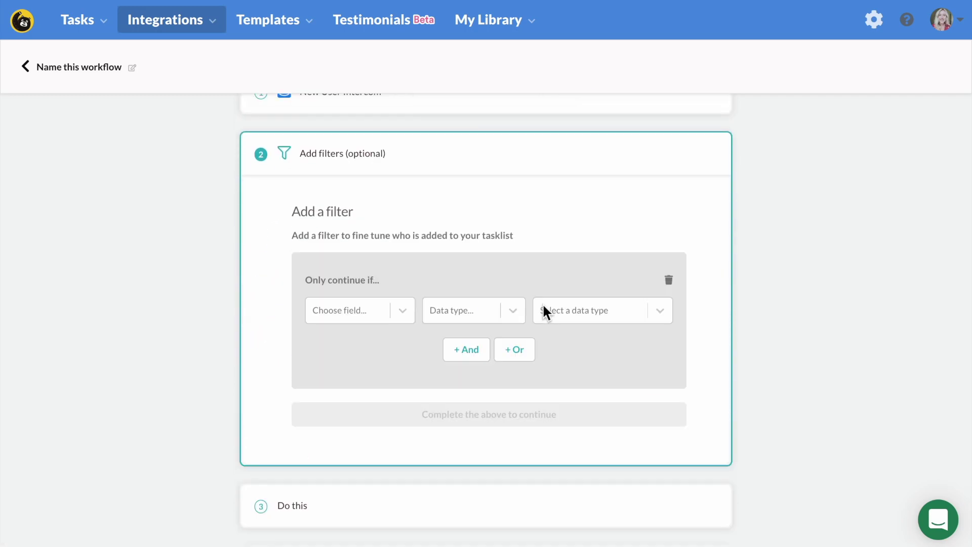
pyautogui.click(411, 313)
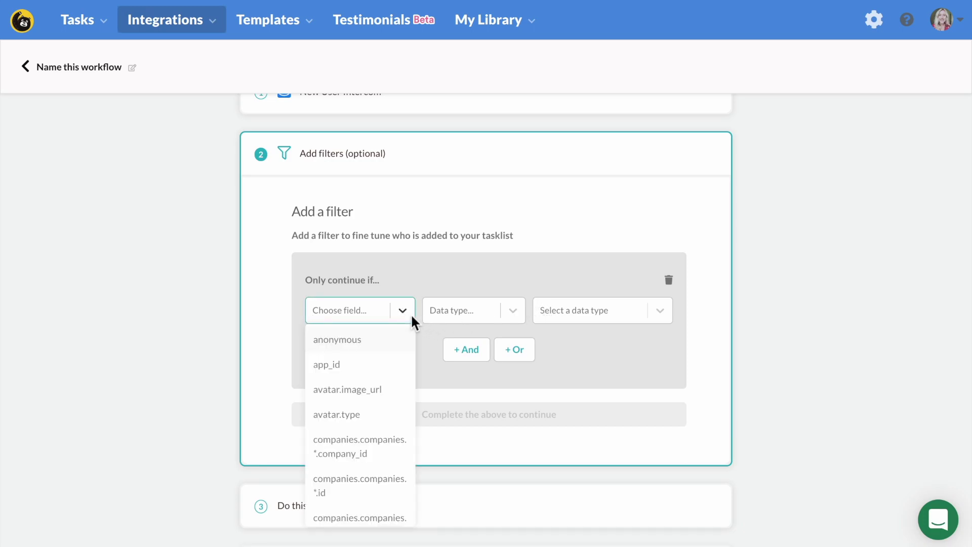
pyautogui.scroll(-5, 381, 457)
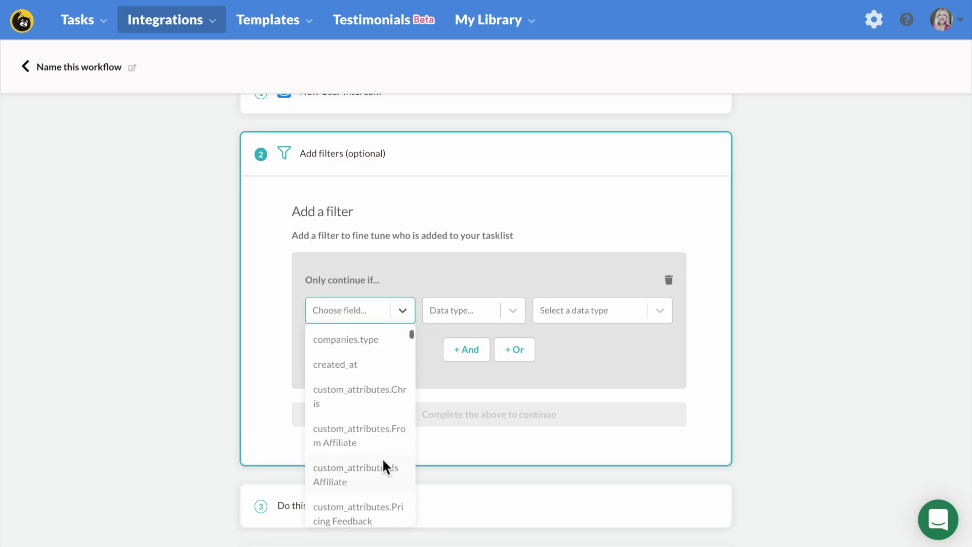
pyautogui.scroll(-3, 382, 457)
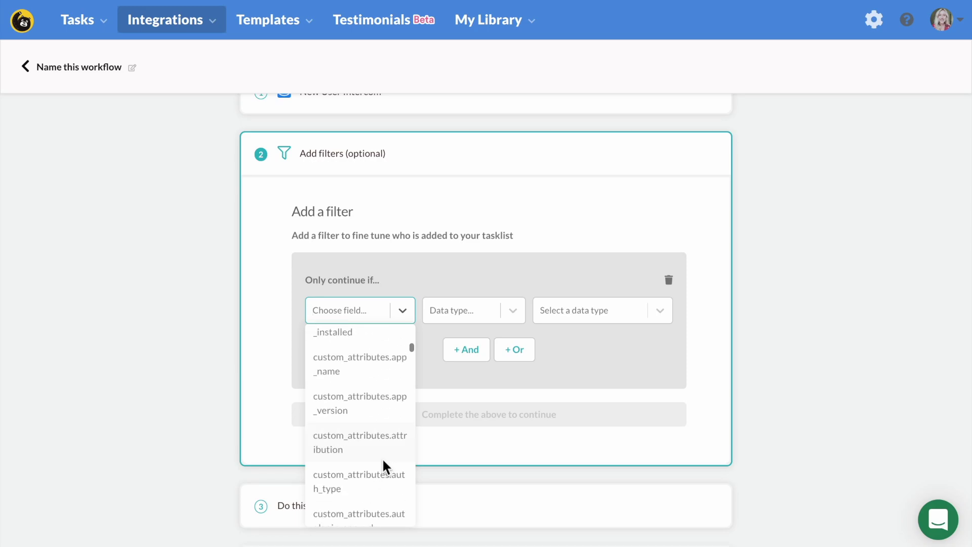
pyautogui.scroll(-5, 382, 464)
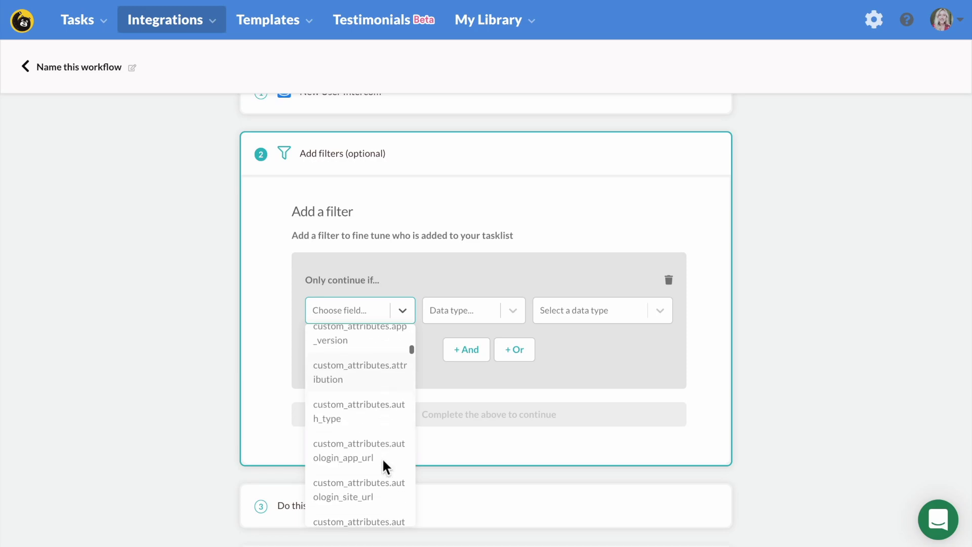
pyautogui.click(791, 372)
pyautogui.scroll(-2, 625, 382)
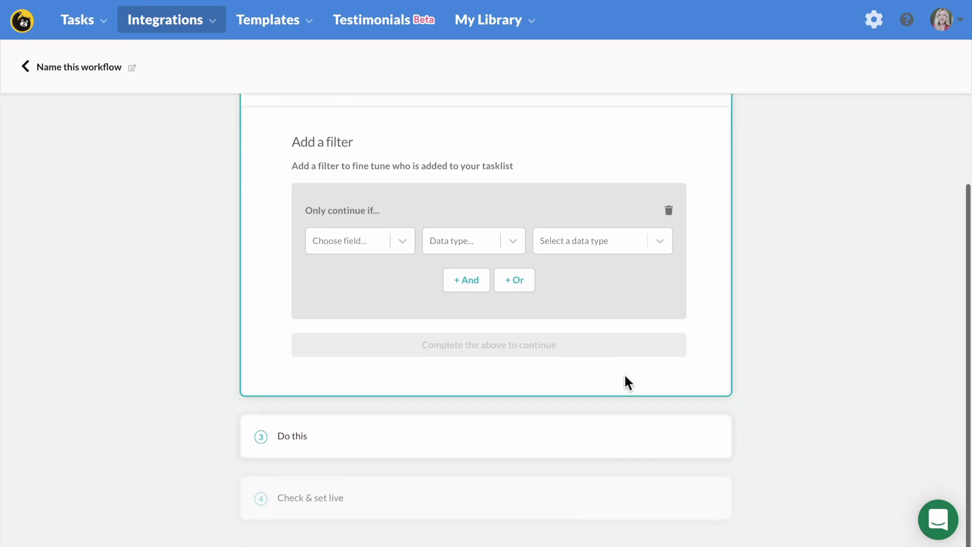
# Step: Choose Bonjoro as the action service with the Create Bonjoro action
pyautogui.click(626, 441)
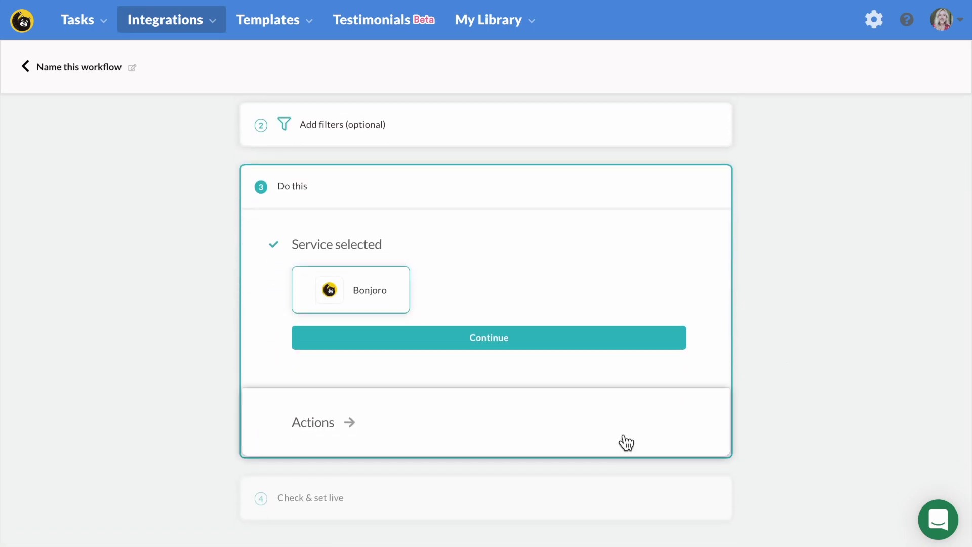
pyautogui.click(627, 337)
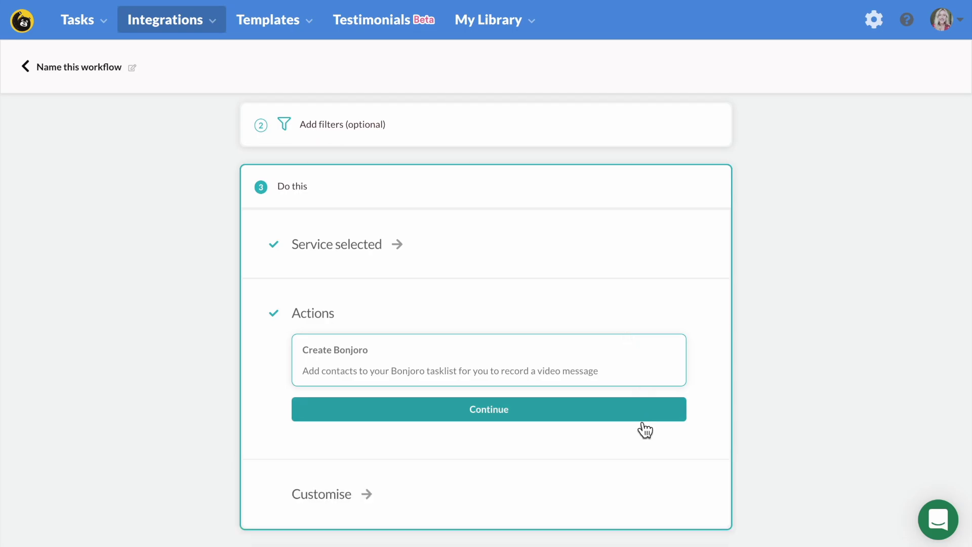
pyautogui.click(641, 413)
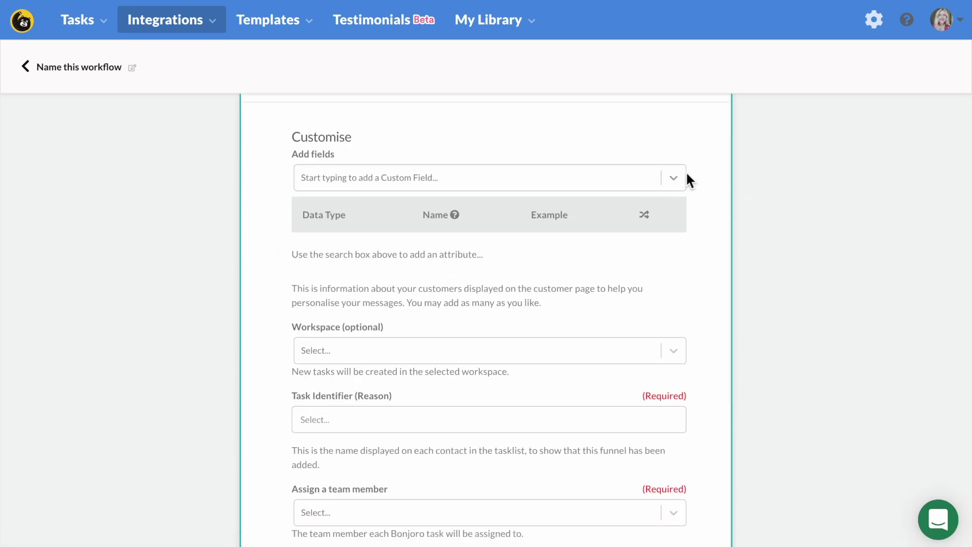
# Step: Browse the Add fields custom field list and close it without adding any
pyautogui.click(676, 178)
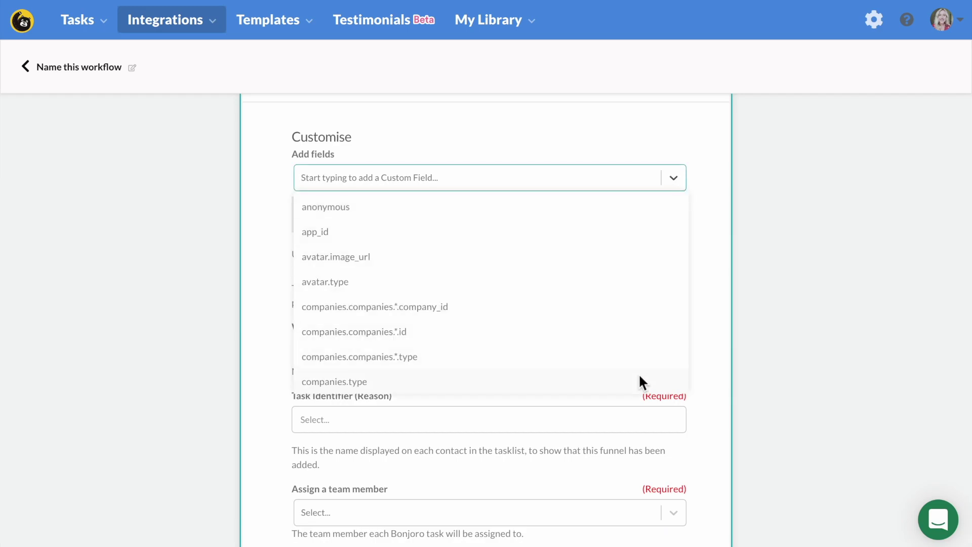
pyautogui.scroll(-10, 639, 376)
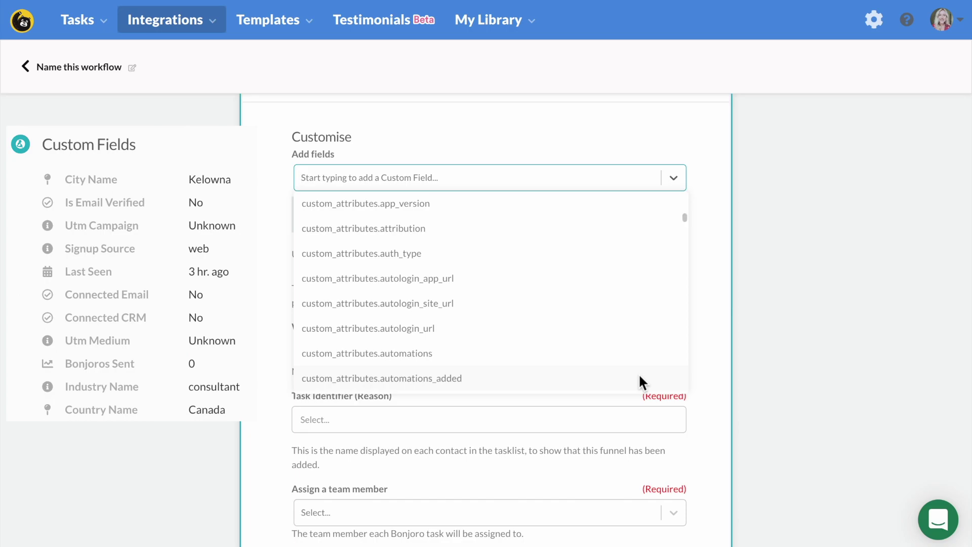
pyautogui.click(840, 272)
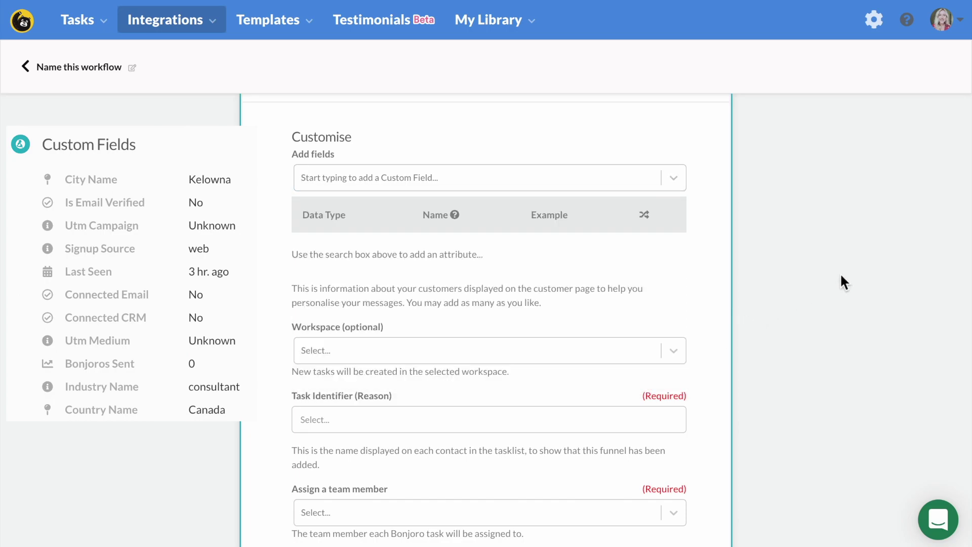
pyautogui.scroll(1, 839, 272)
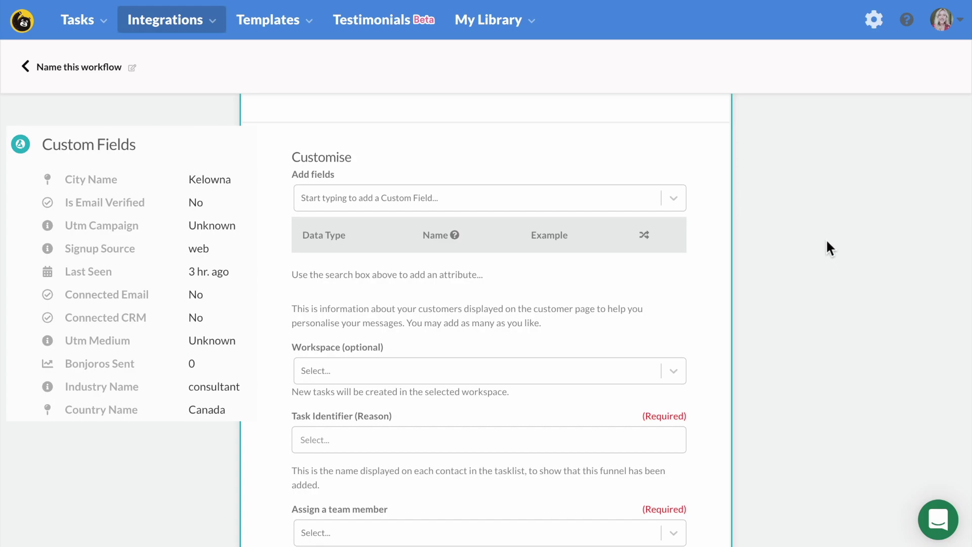
pyautogui.scroll(-3, 825, 224)
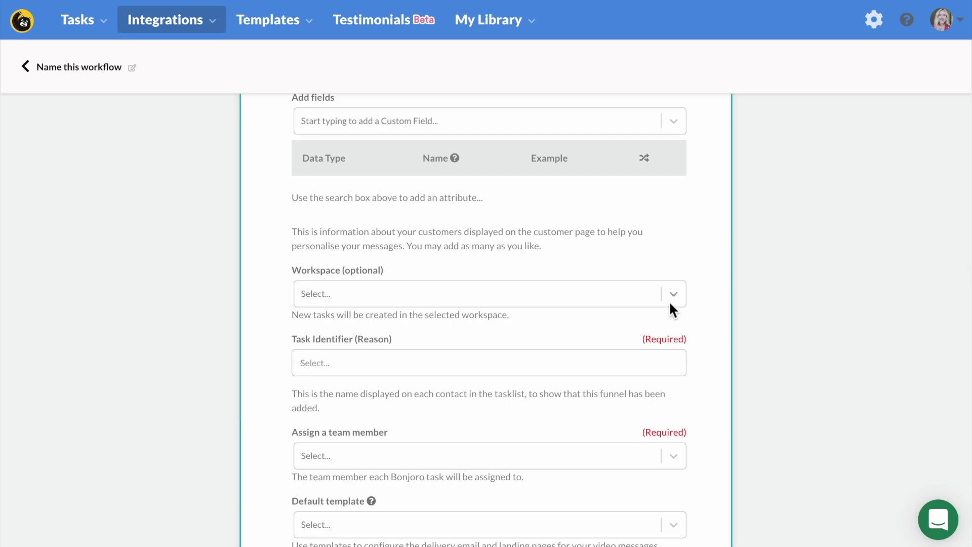
# Step: Set the task identifier to 'New lead' and assign the tasks to the matching team member
pyautogui.click(518, 372)
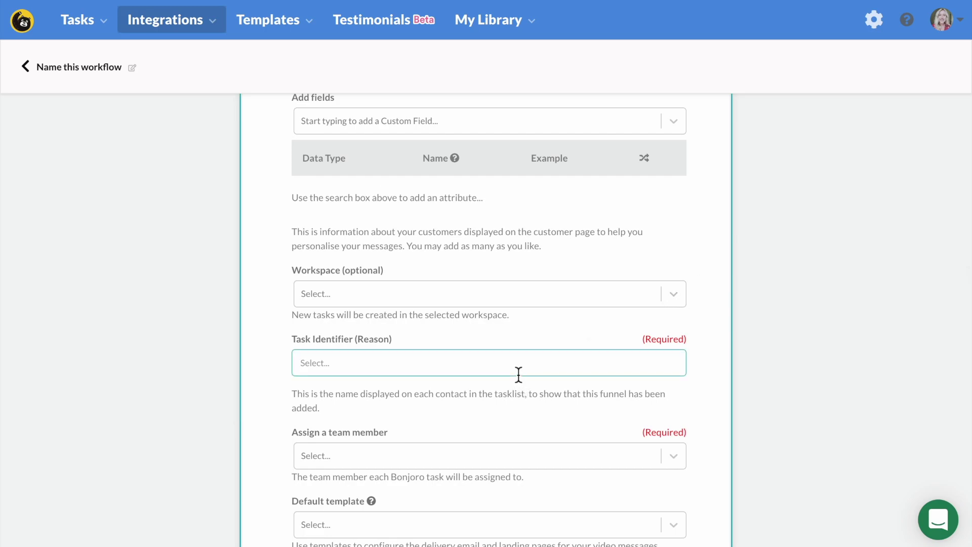
pyautogui.write('New lead')
pyautogui.scroll(-1, 582, 399)
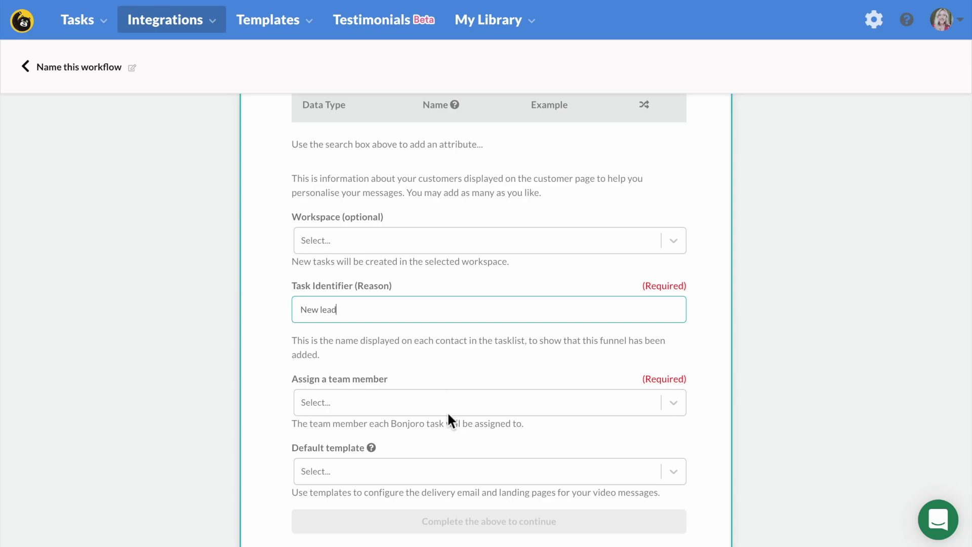
pyautogui.click(448, 413)
pyautogui.write('sum')
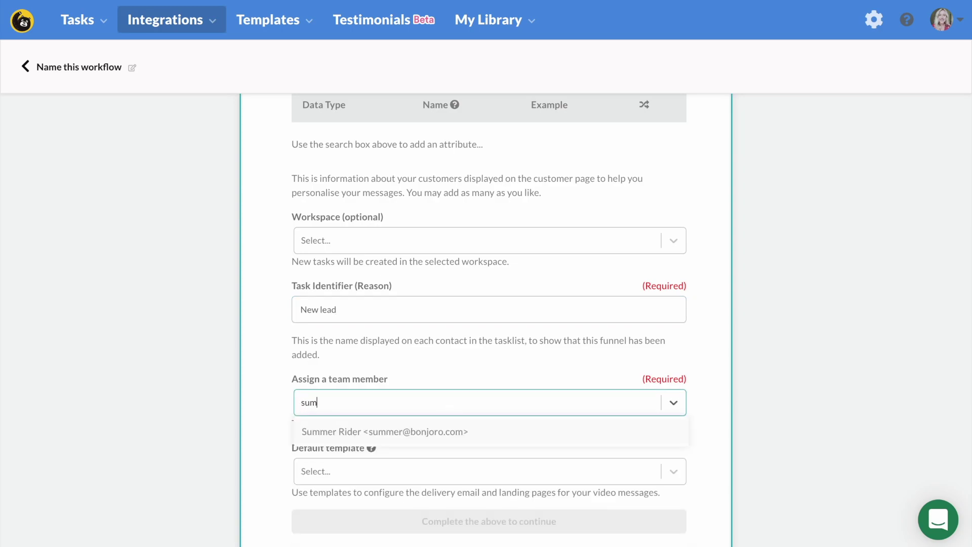
pyautogui.click(410, 427)
pyautogui.scroll(-1, 490, 424)
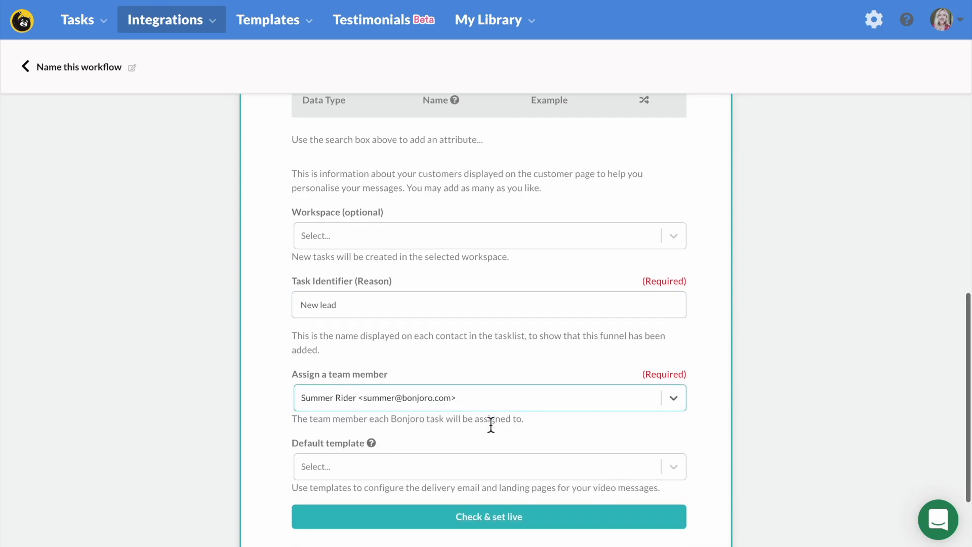
# Step: Choose 'SR - New Sign Up (book a call 4/25)' as the default template
pyautogui.click(471, 460)
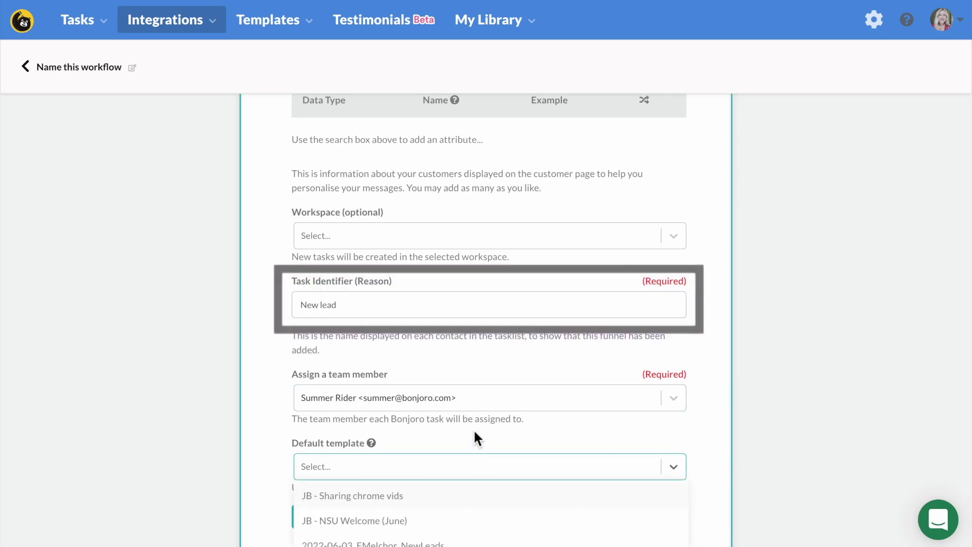
pyautogui.write('new')
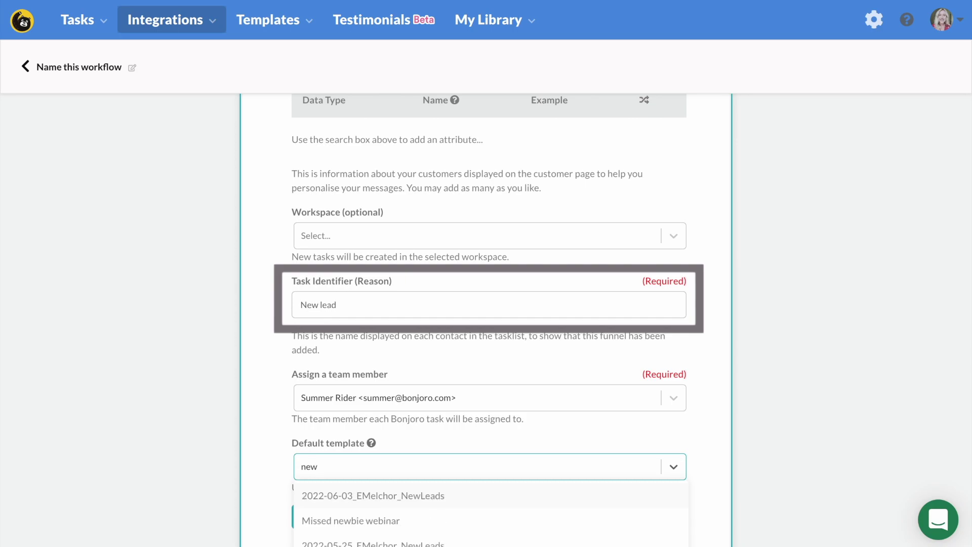
pyautogui.write(' si')
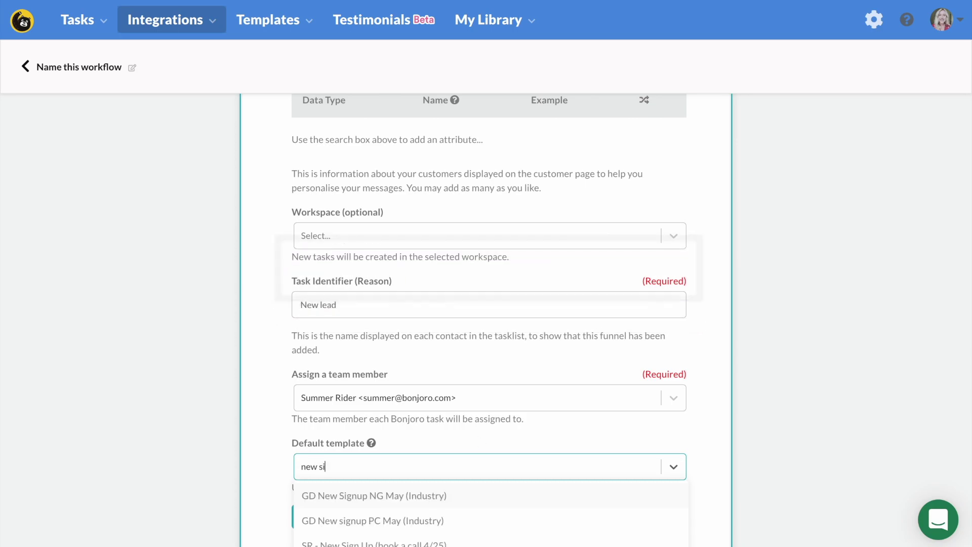
pyautogui.scroll(-1, 445, 488)
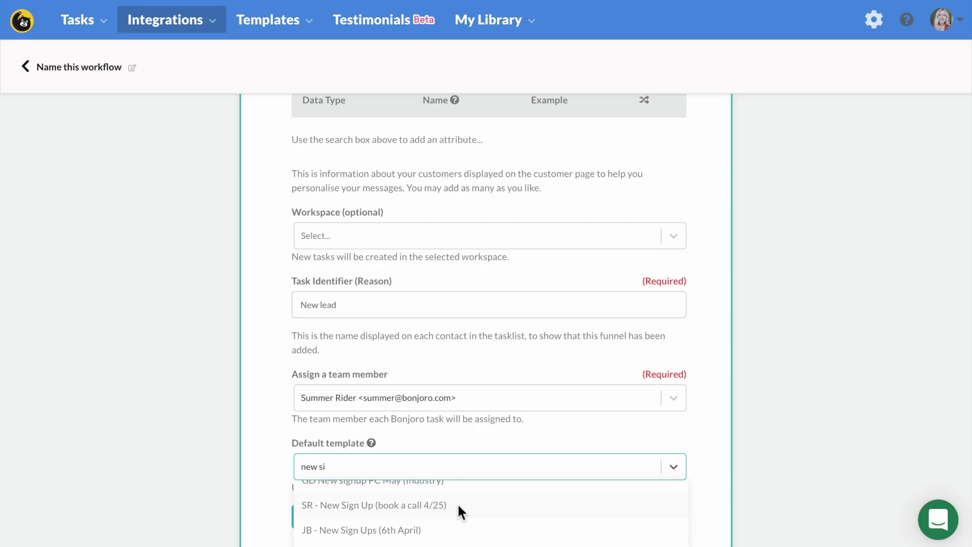
pyautogui.click(460, 503)
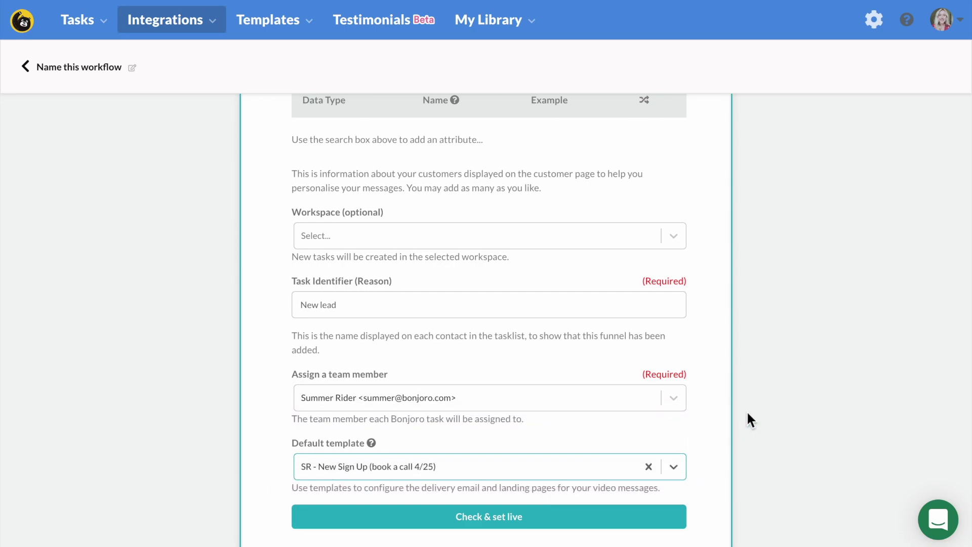
# Step: Scroll back up on the Two Blushing Pilgrims sample video message page
pyautogui.scroll(1, 746, 420)
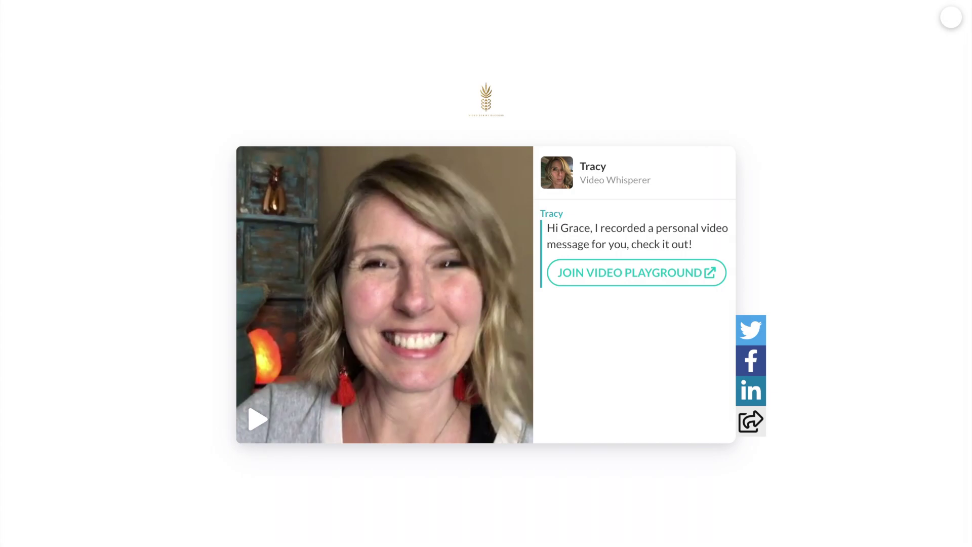
# Step: Play the greeting video on the Video Playground sample message page
pyautogui.click(410, 304)
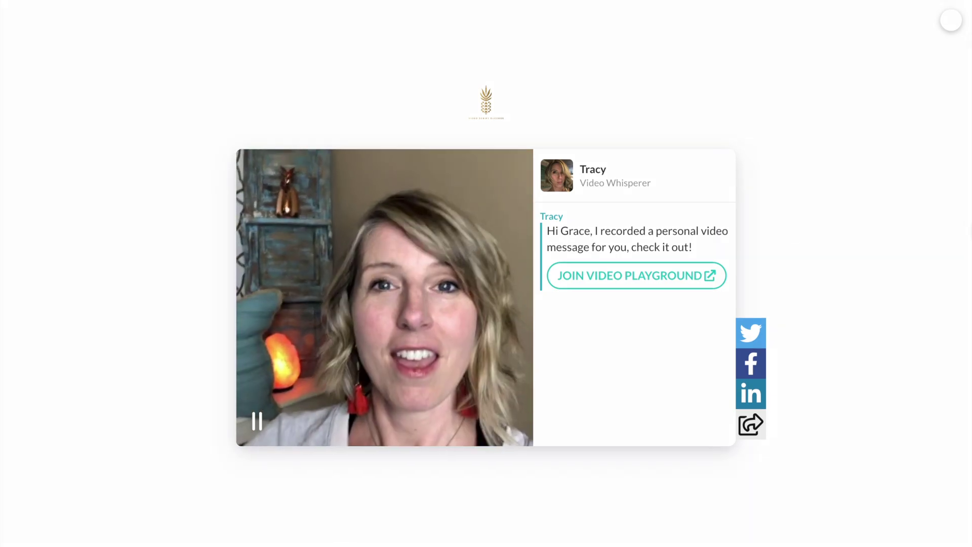